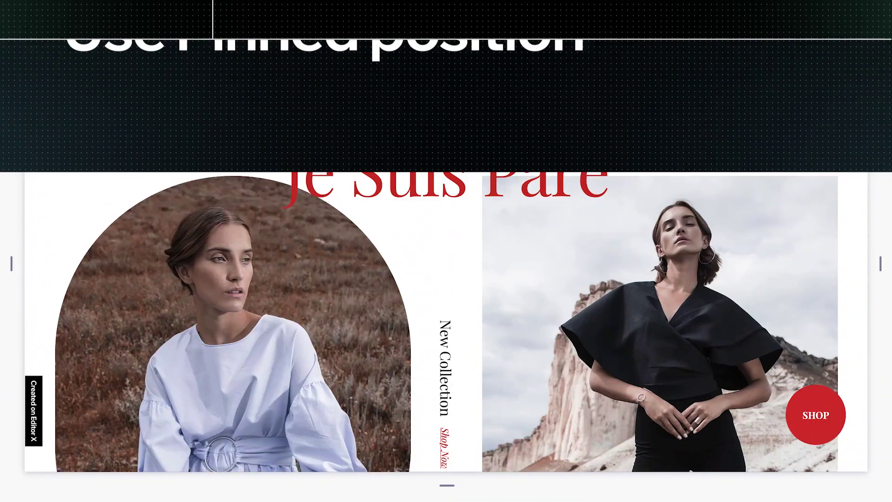
Scroll down through the previewed fashion site to review the finished page.
{"action": "scroll", "coordinate": [445, 264], "scroll_direction": "down", "scroll_amount": 15}
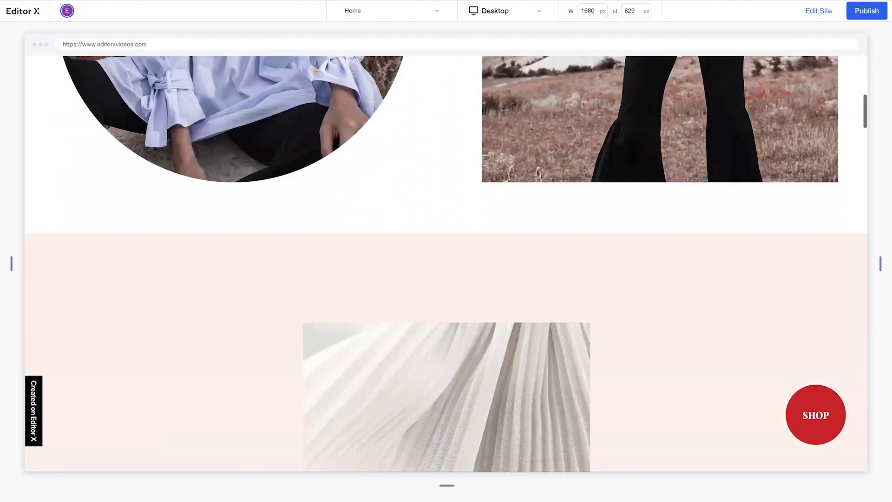
{"action": "scroll", "coordinate": [446, 264], "scroll_direction": "down", "scroll_amount": 10}
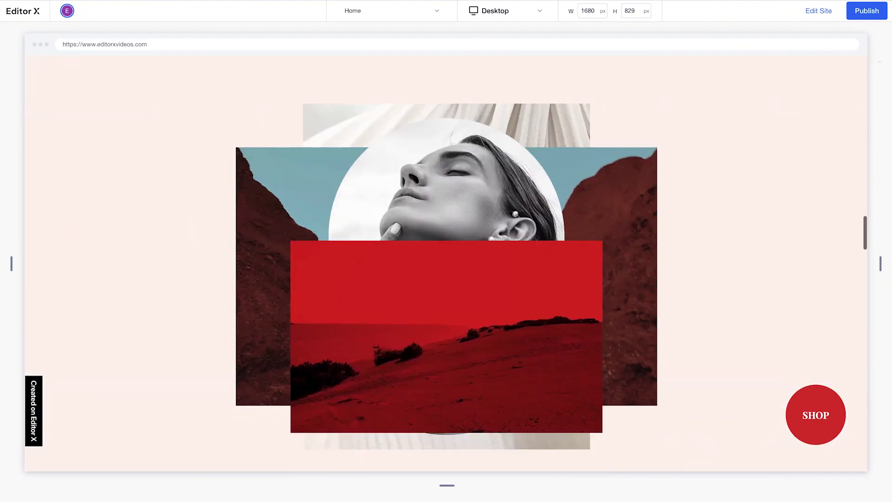
{"action": "scroll", "coordinate": [445, 263], "scroll_direction": "down", "scroll_amount": 5}
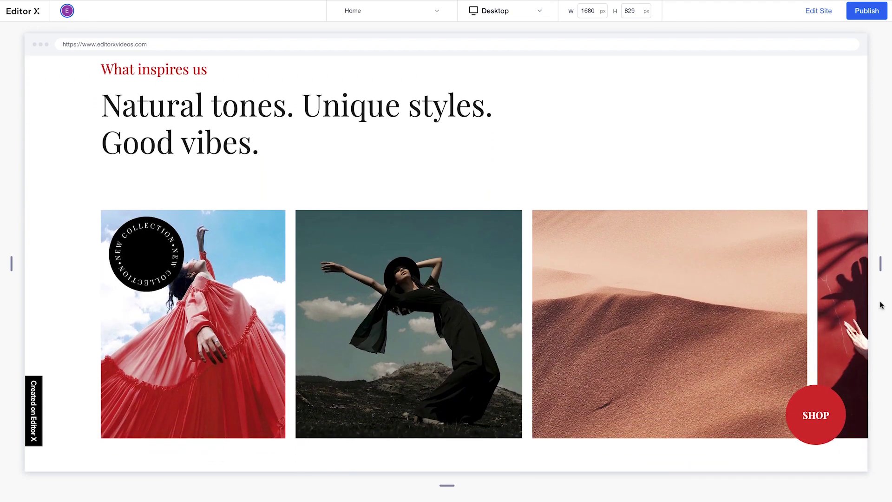
{"action": "scroll", "coordinate": [711, 351], "scroll_direction": "down", "scroll_amount": 3}
{"action": "scroll", "coordinate": [710, 351], "scroll_direction": "down", "scroll_amount": 3}
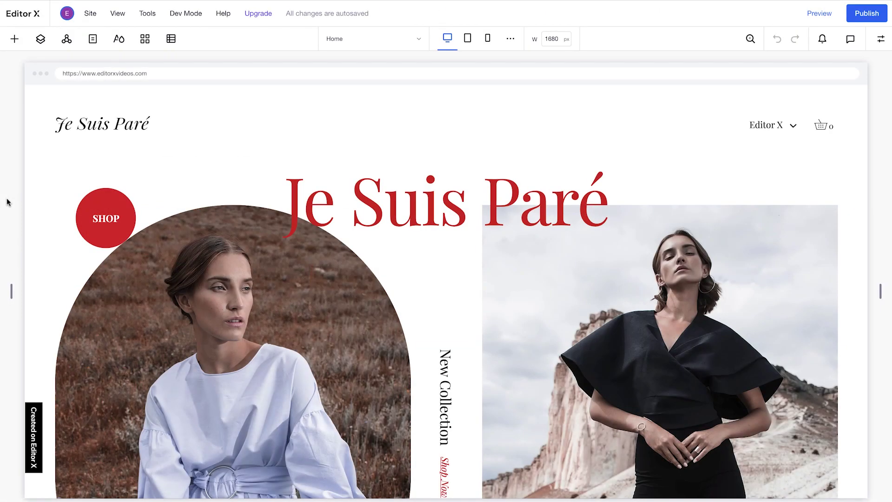
Make the SHOP button Pinned to the Page and clear its left and top docking.
{"action": "left_click", "coordinate": [96, 220]}
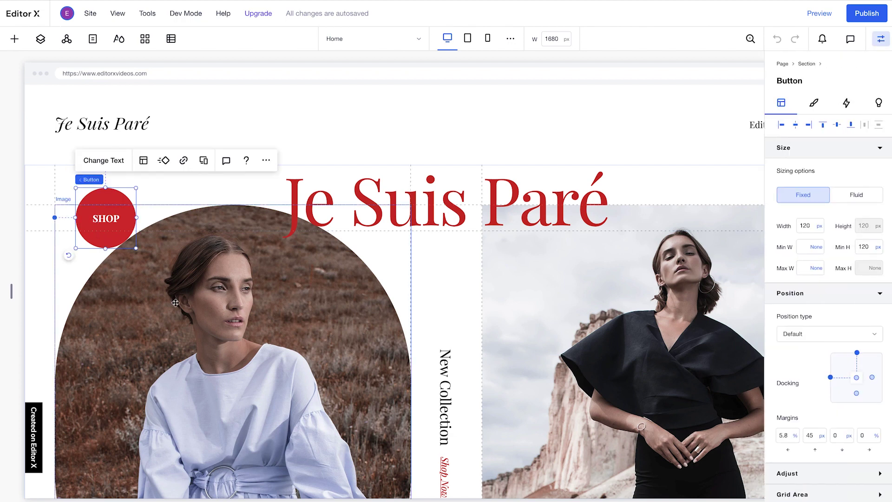
{"action": "left_click", "coordinate": [825, 338]}
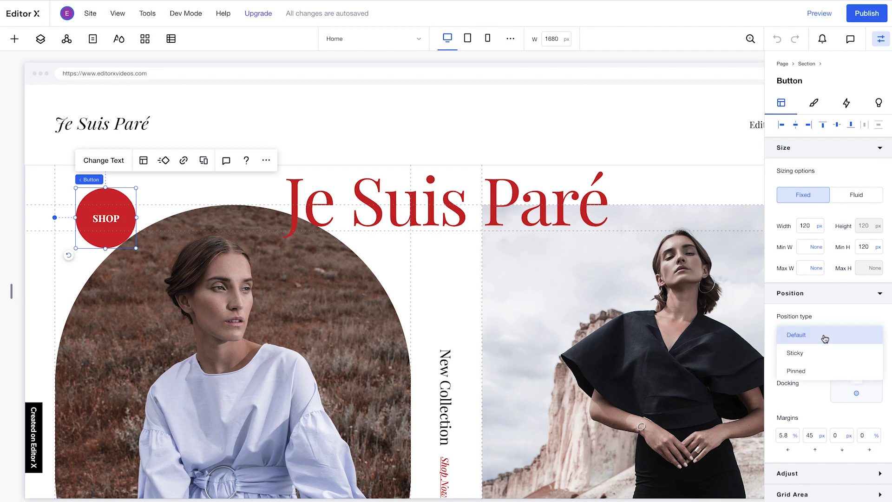
{"action": "left_click", "coordinate": [821, 370]}
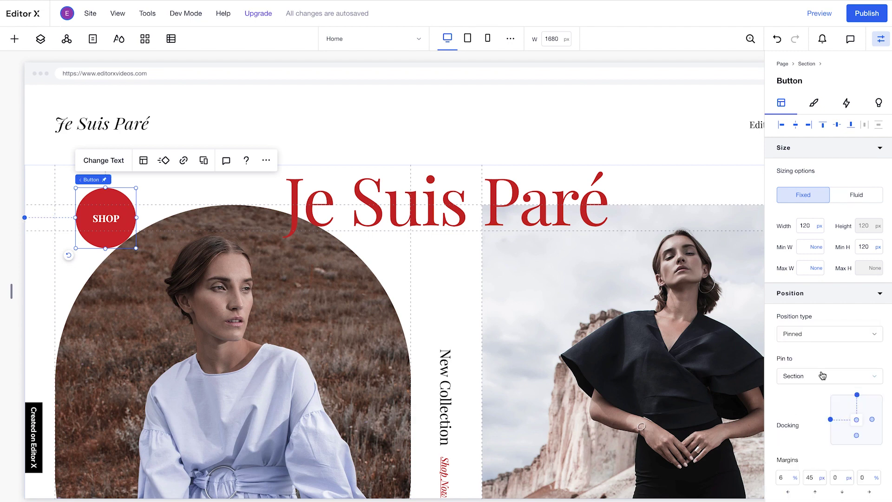
{"action": "left_click", "coordinate": [819, 377]}
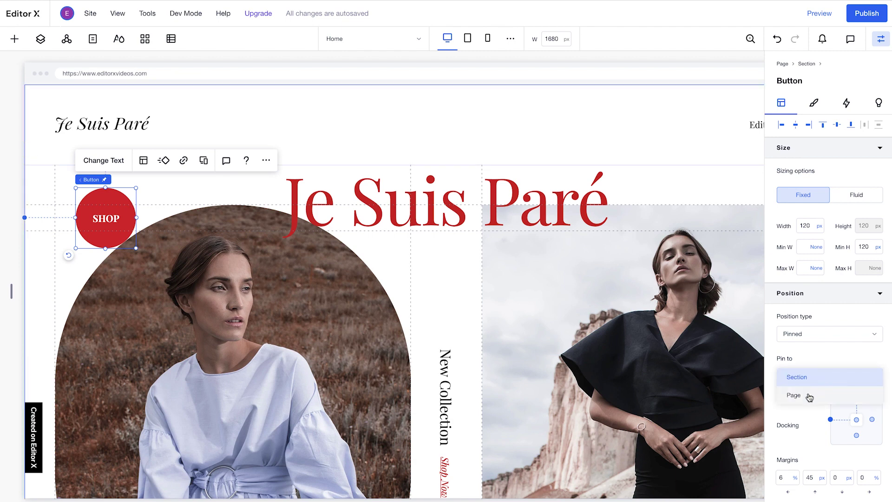
{"action": "left_click", "coordinate": [809, 396]}
{"action": "left_click", "coordinate": [830, 419]}
{"action": "left_click", "coordinate": [856, 395]}
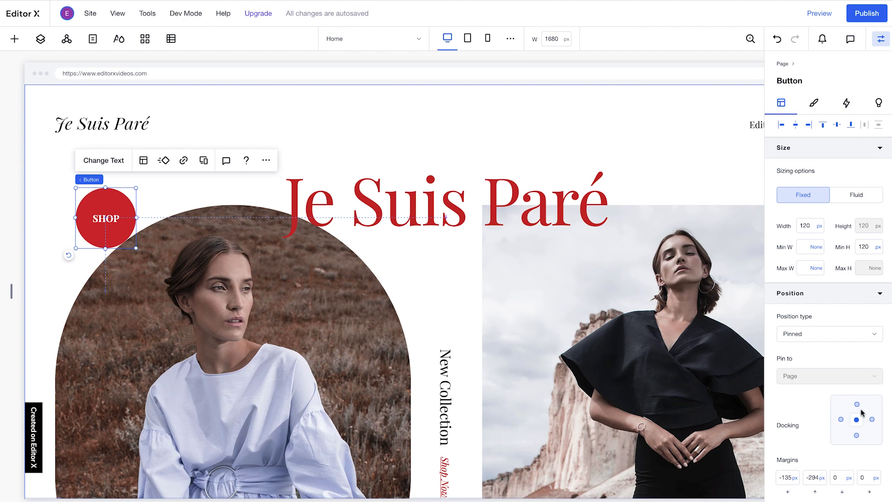
Dock the SHOP button bottom-right with 44 px right and 54 px bottom margins, then preview.
{"action": "left_click", "coordinate": [856, 438]}
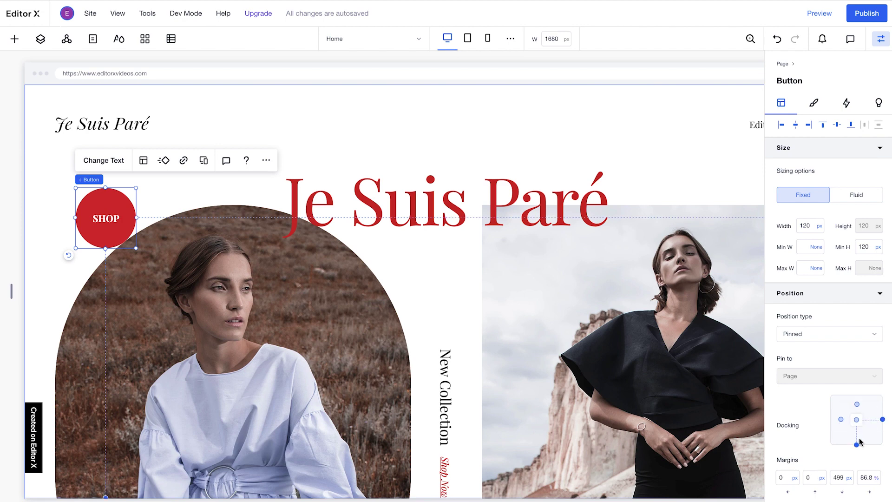
{"action": "left_click", "coordinate": [875, 477]}
{"action": "left_click", "coordinate": [868, 461]}
{"action": "double_click", "coordinate": [838, 477]}
{"action": "type", "text": "54"}
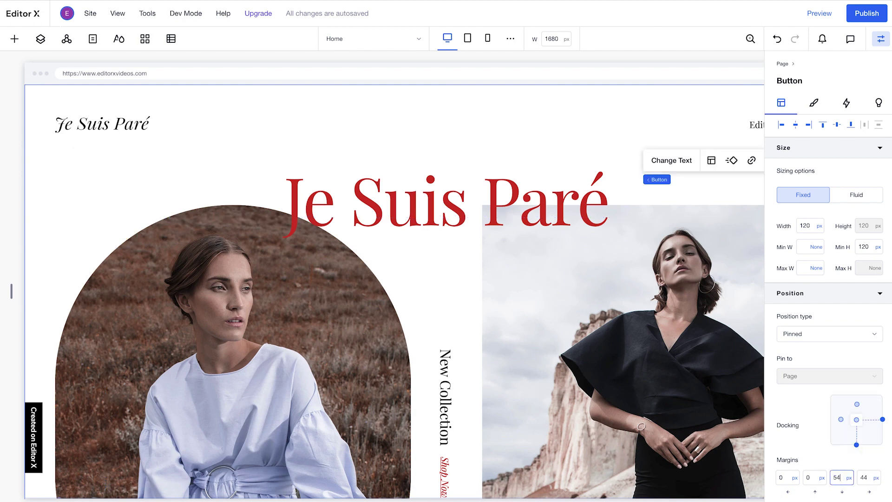
{"action": "key", "text": "Return"}
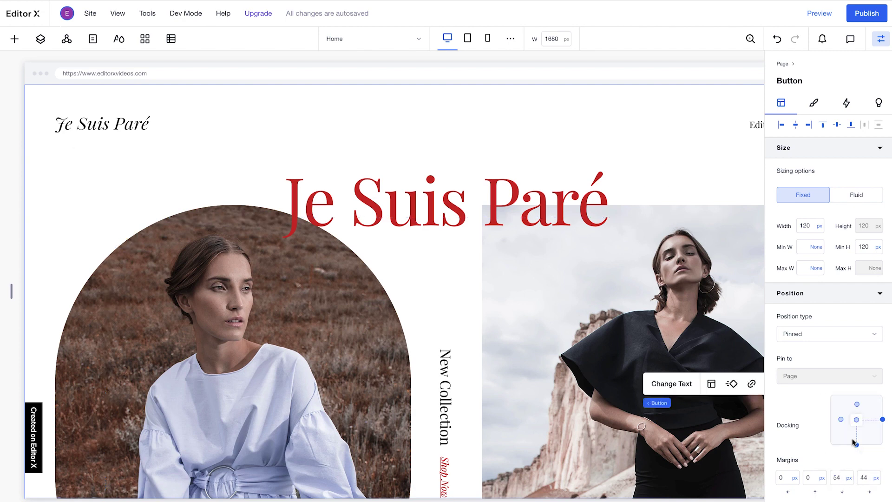
{"action": "left_click", "coordinate": [881, 39]}
{"action": "left_click", "coordinate": [819, 13]}
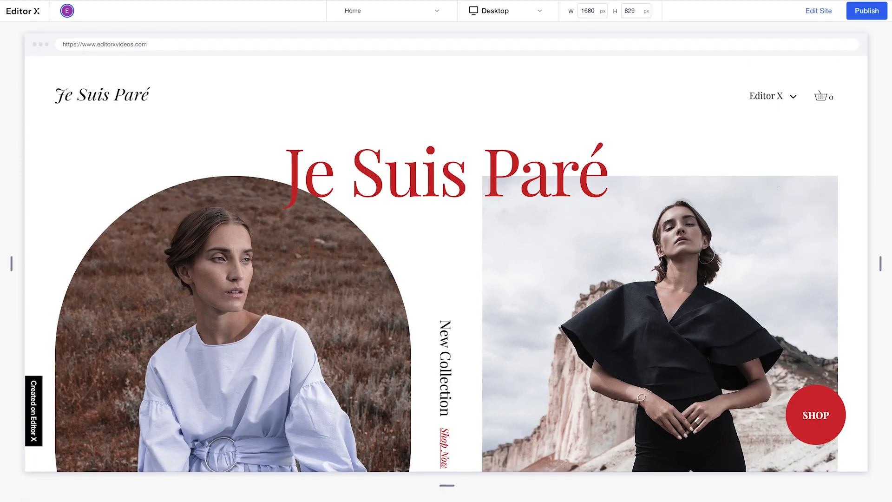
{"action": "scroll", "coordinate": [446, 264], "scroll_direction": "down", "scroll_amount": 15}
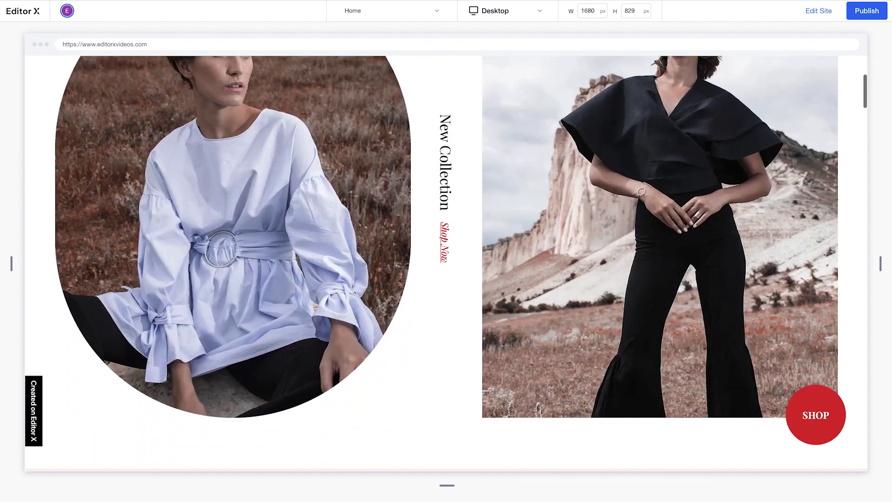
{"action": "scroll", "coordinate": [446, 263], "scroll_direction": "down", "scroll_amount": 10}
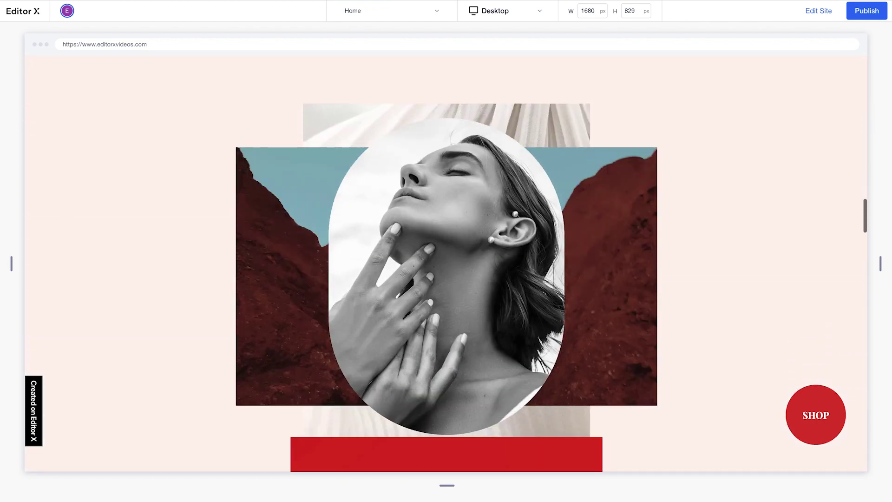
{"action": "scroll", "coordinate": [446, 264], "scroll_direction": "down", "scroll_amount": 10}
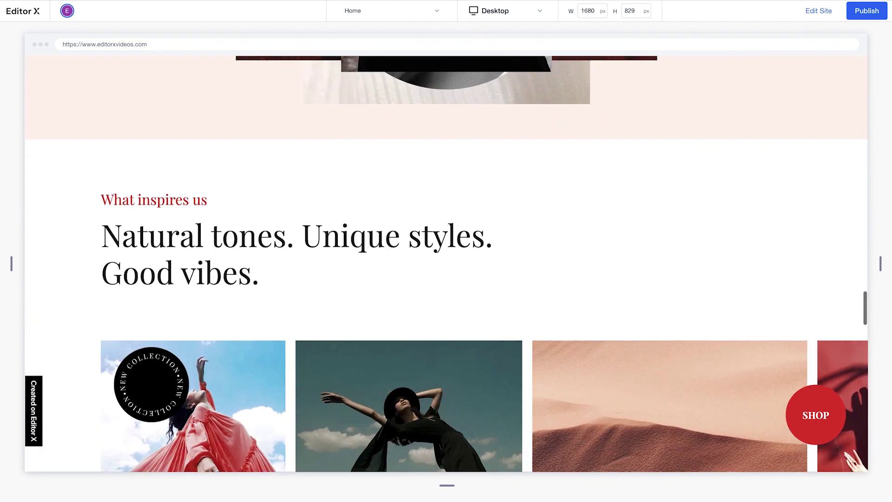
{"action": "scroll", "coordinate": [446, 263], "scroll_direction": "down", "scroll_amount": 1}
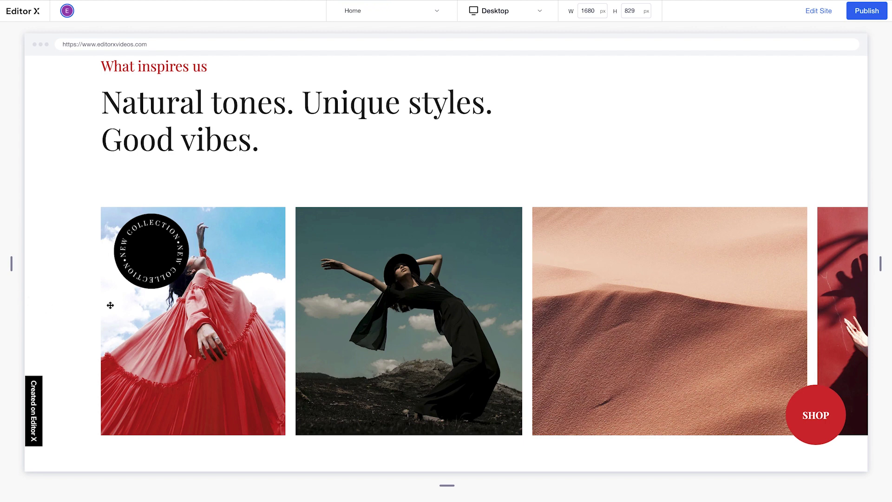
{"action": "scroll", "coordinate": [138, 290], "scroll_direction": "down", "scroll_amount": 5}
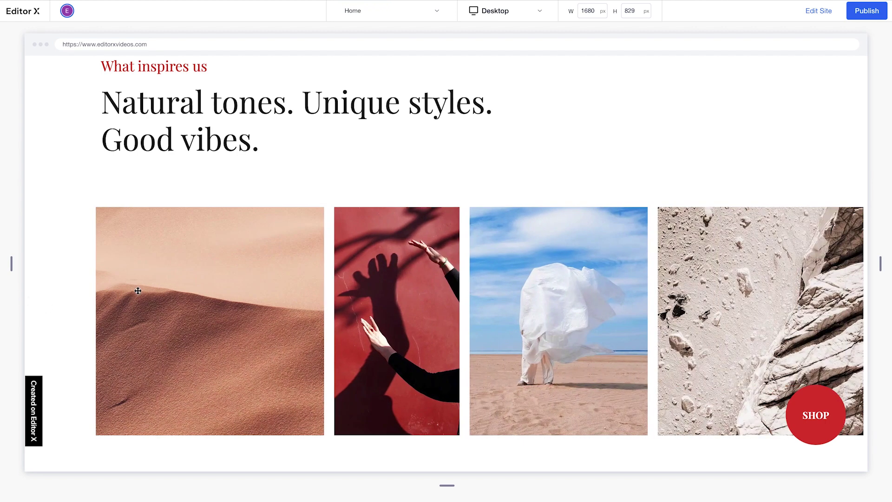
{"action": "scroll", "coordinate": [138, 291], "scroll_direction": "up", "scroll_amount": 5}
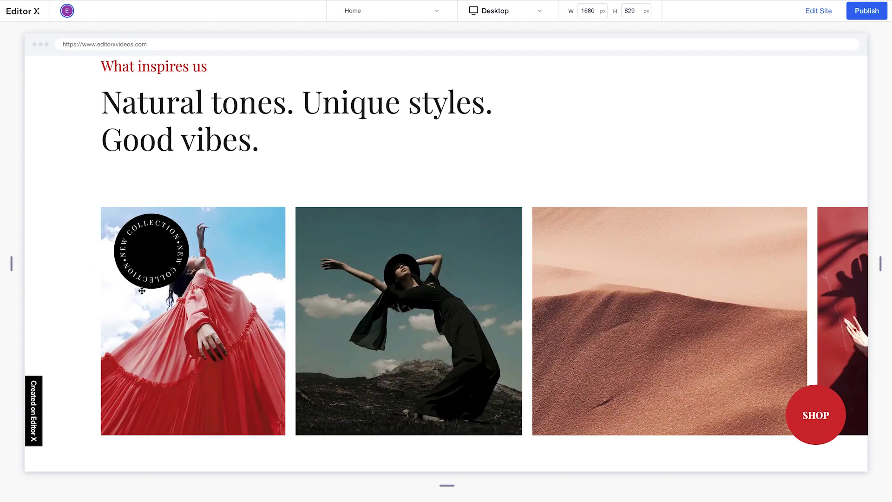
Return to the editor and select the New Collection badge inside the image slider.
{"action": "left_click", "coordinate": [817, 10]}
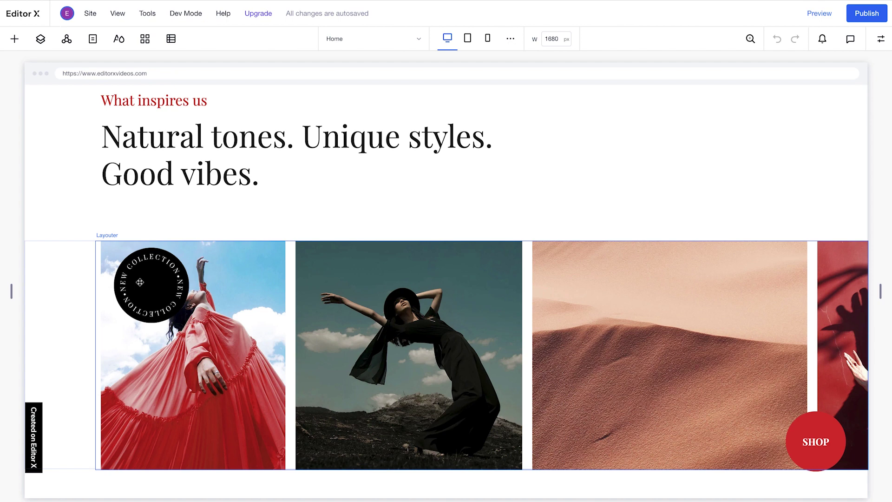
{"action": "left_click", "coordinate": [140, 282]}
{"action": "left_click", "coordinate": [139, 282]}
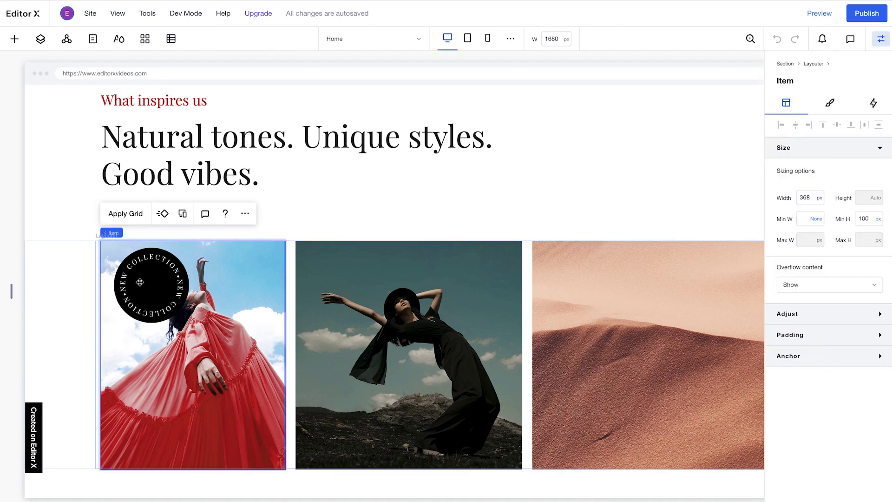
{"action": "left_click", "coordinate": [139, 282]}
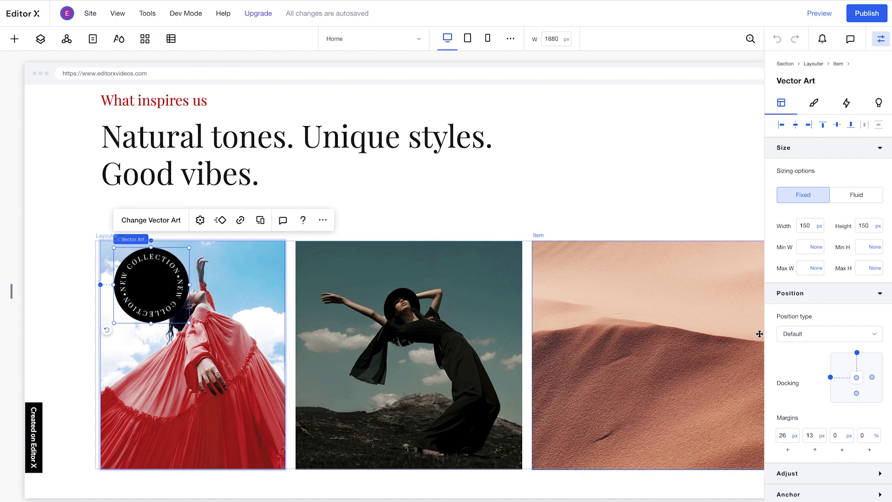
Set the badge's position type to Pinned, pinned to the slider Layouter.
{"action": "left_click", "coordinate": [804, 334]}
{"action": "left_click", "coordinate": [808, 371]}
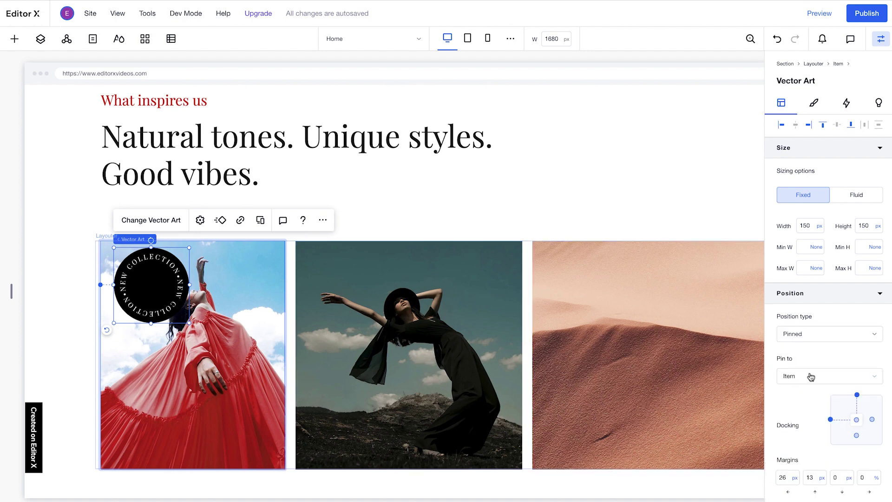
{"action": "left_click", "coordinate": [810, 377]}
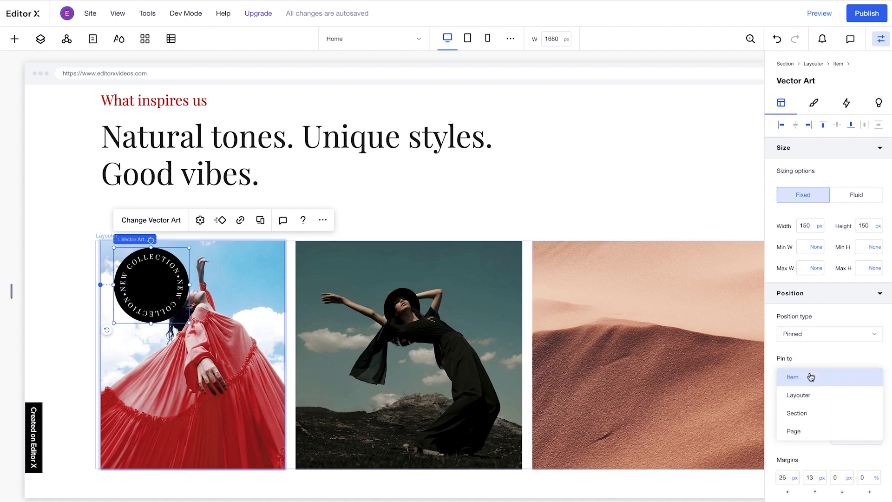
{"action": "left_click", "coordinate": [818, 396]}
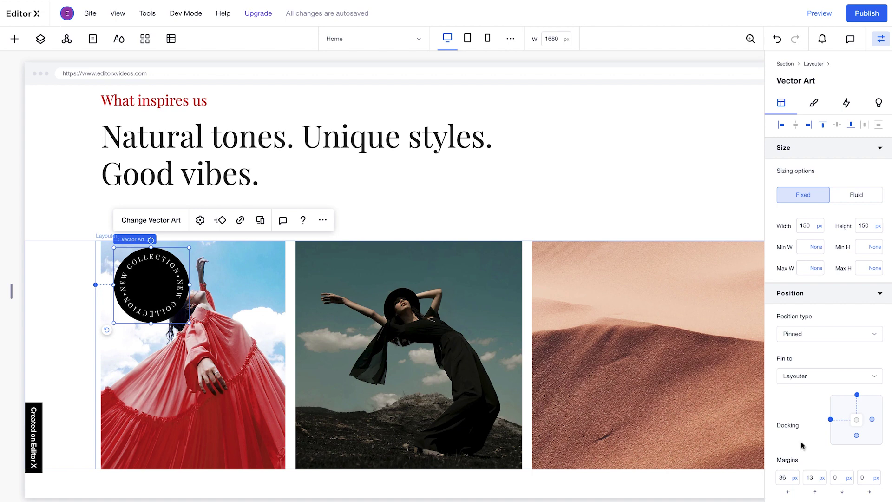
Set the badge's left margin to 26 px, test-drag it, then undo the move.
{"action": "double_click", "coordinate": [782, 477]}
{"action": "type", "text": "26"}
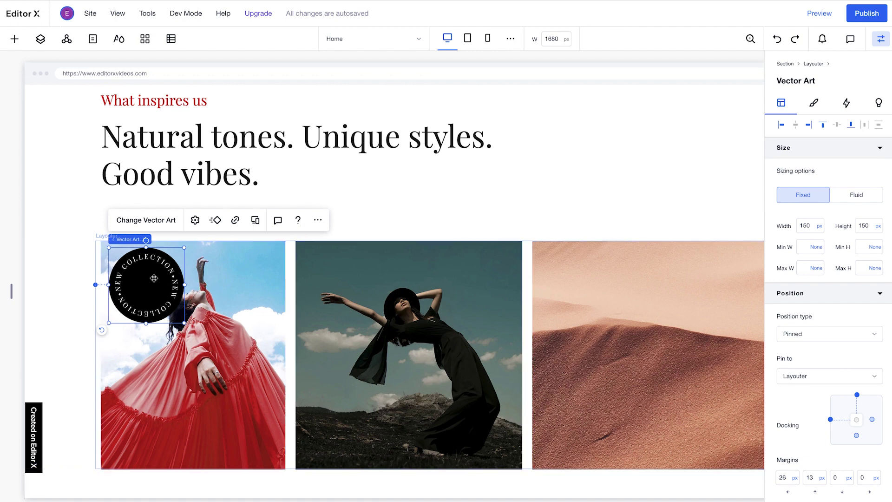
{"action": "left_click_drag", "start_coordinate": [154, 278], "coordinate": [113, 247]}
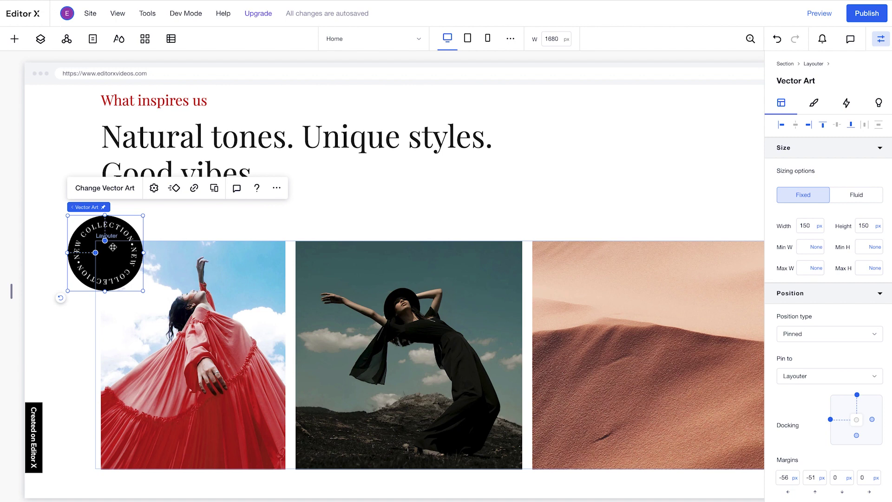
{"action": "key", "text": "ctrl+z"}
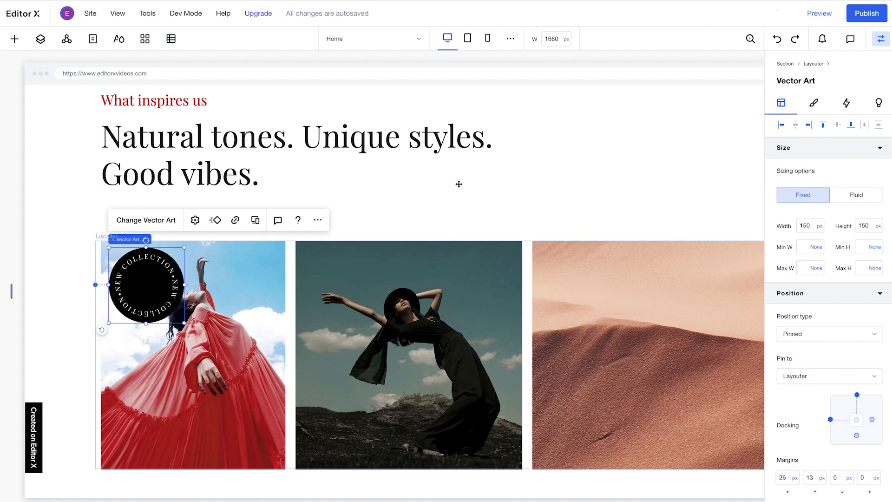
Preview the site at the 360 px Mobile breakpoint.
{"action": "left_click", "coordinate": [819, 13]}
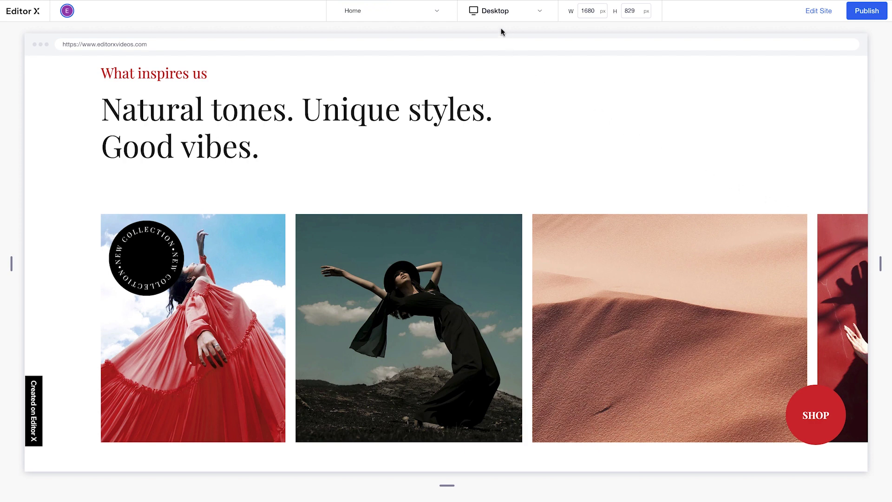
{"action": "left_click", "coordinate": [493, 15]}
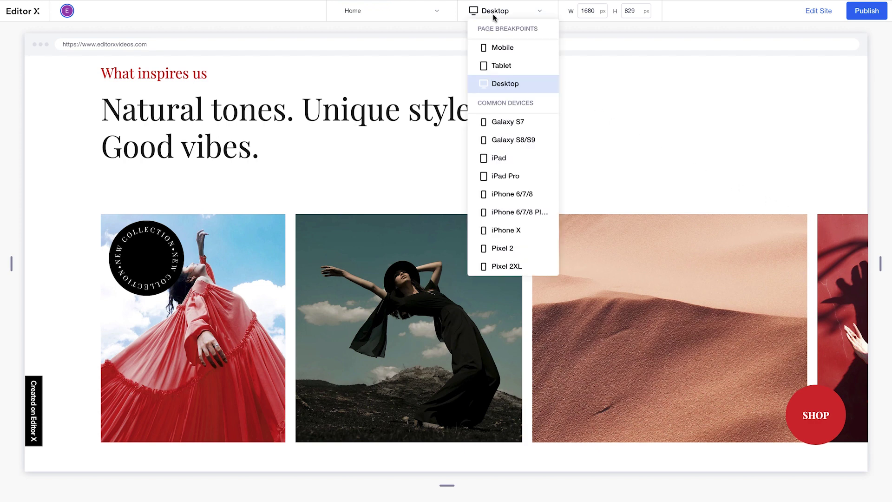
{"action": "left_click", "coordinate": [503, 47]}
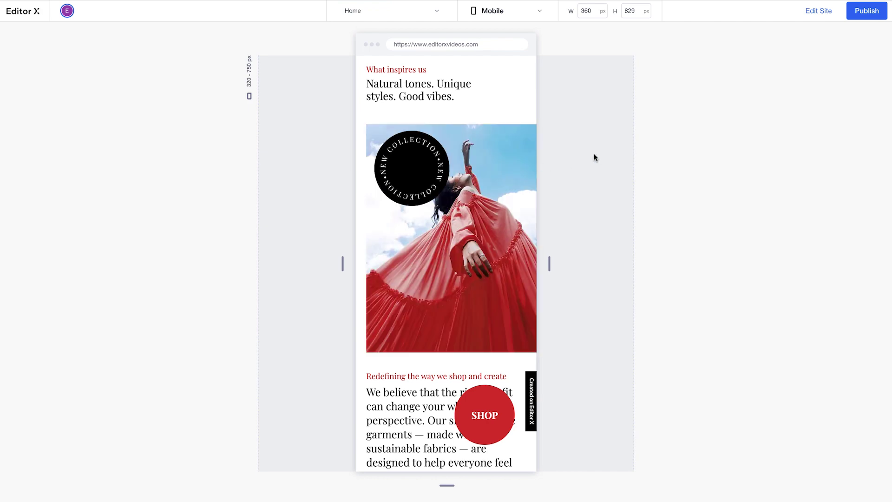
Back in the editor, confirm the SHOP button's position type is still Pinned.
{"action": "left_click", "coordinate": [815, 11]}
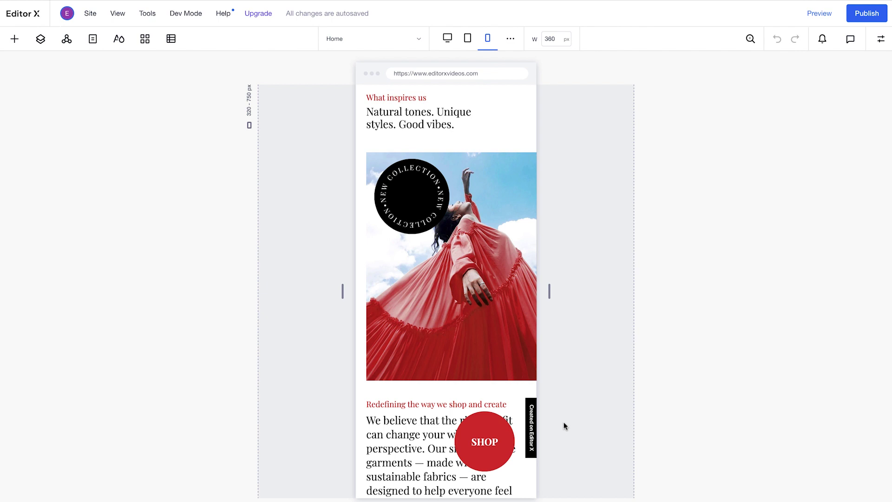
{"action": "left_click", "coordinate": [488, 458]}
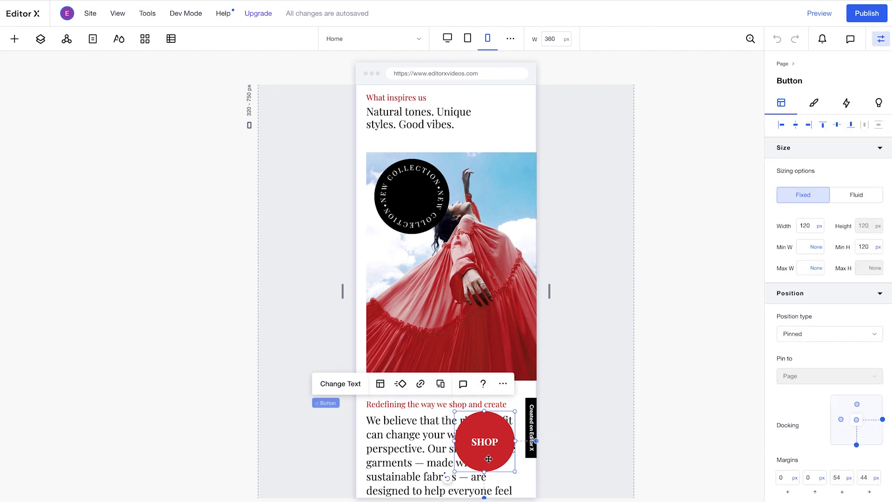
{"action": "left_click", "coordinate": [818, 337]}
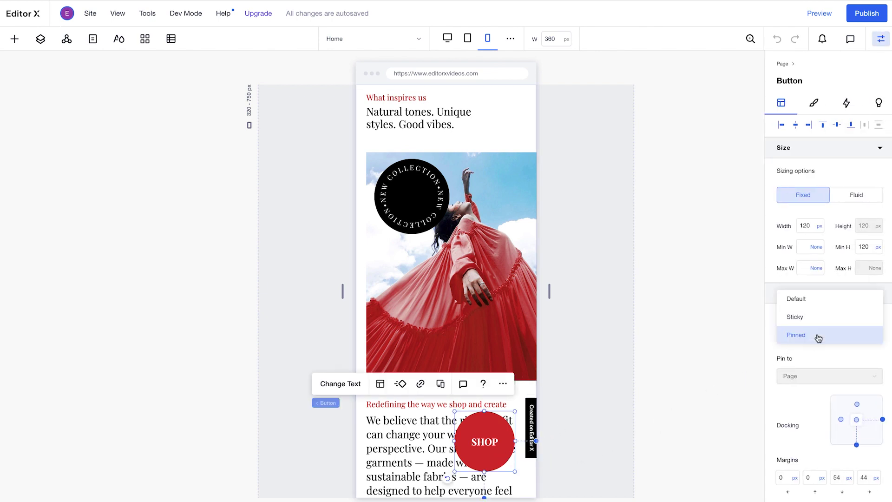
{"action": "key", "text": "Escape"}
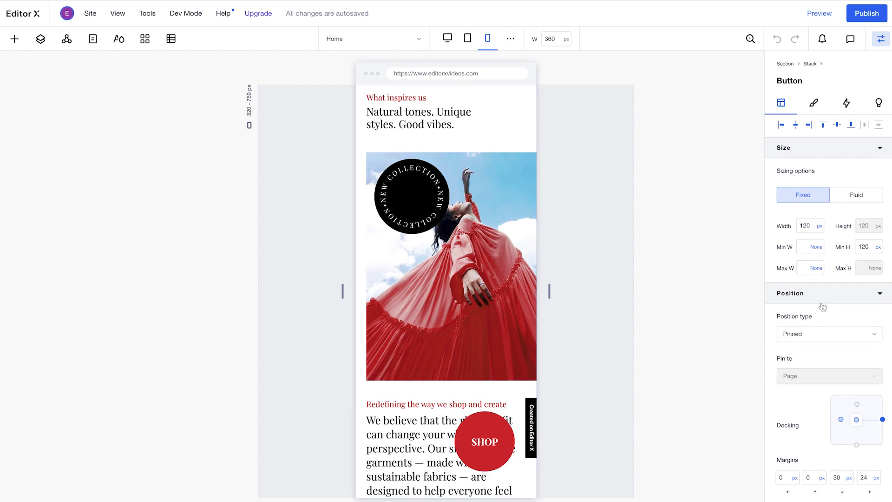
Switch to Desktop, close the Inspector, and return to the Mobile breakpoint.
{"action": "left_click", "coordinate": [447, 39]}
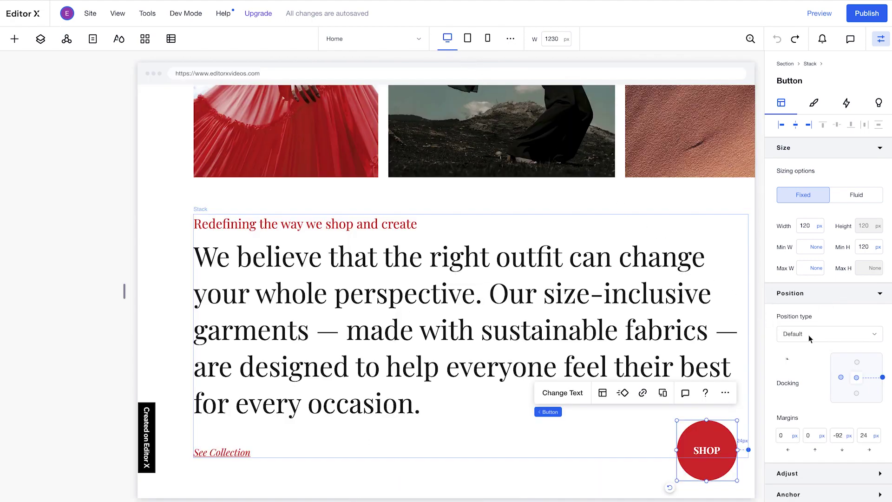
{"action": "left_click", "coordinate": [874, 44]}
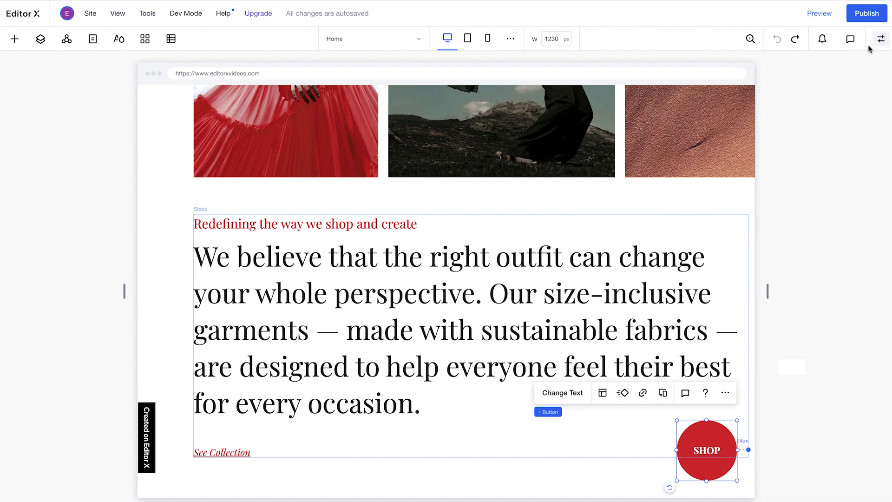
{"action": "left_click", "coordinate": [487, 39]}
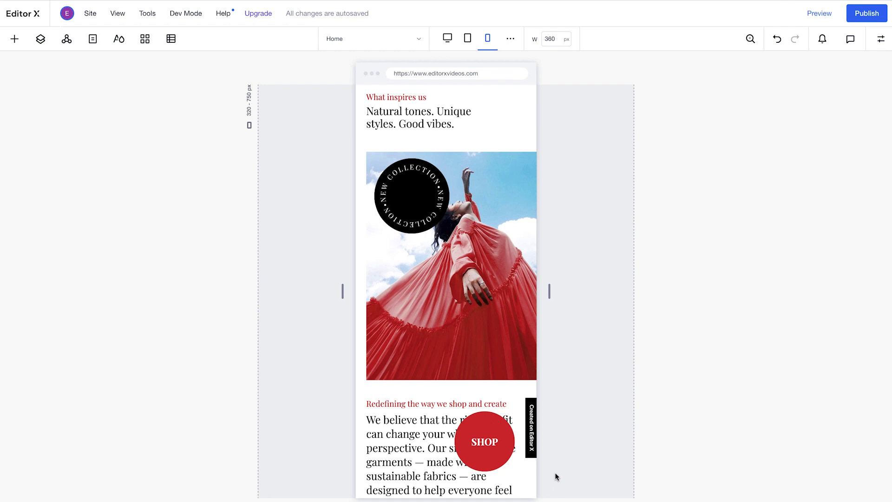
Set the SHOP layer to Don't Display on the mobile breakpoint from the Layers panel.
{"action": "right_click", "coordinate": [494, 453]}
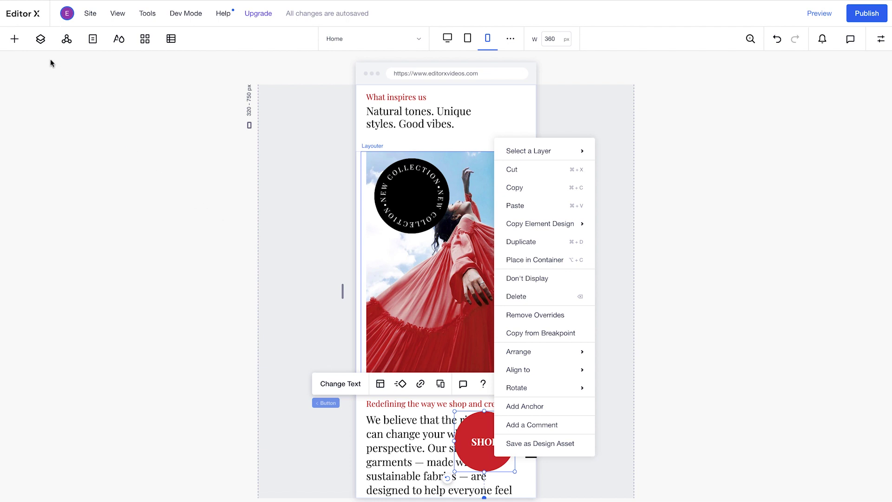
{"action": "left_click", "coordinate": [41, 46]}
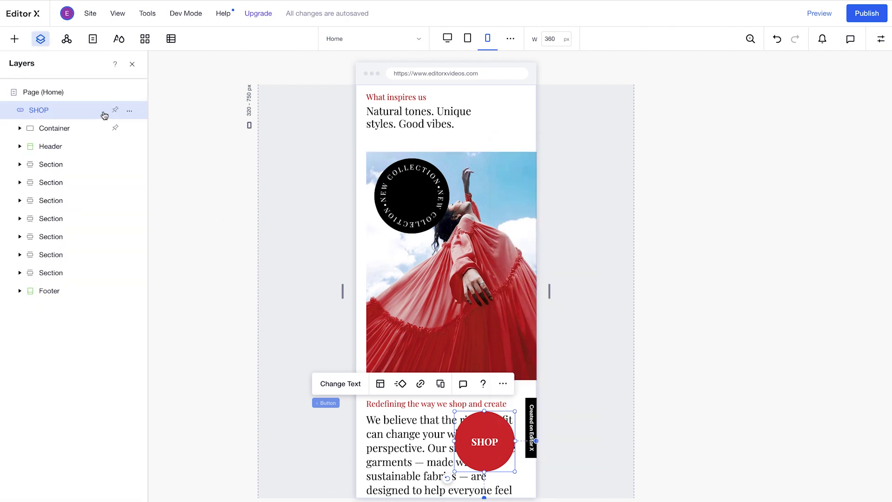
{"action": "left_click", "coordinate": [130, 111]}
{"action": "left_click", "coordinate": [194, 252]}
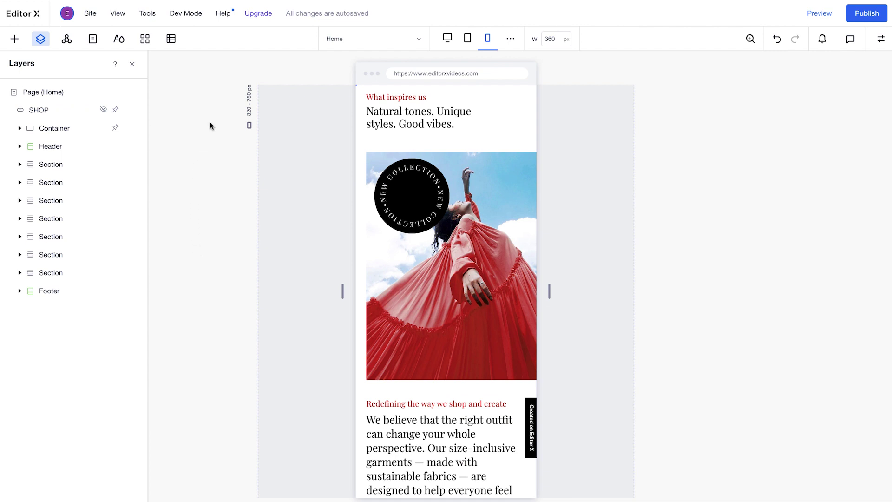
Switch to the 1680 px Desktop breakpoint and select the SHOP button to confirm it shows.
{"action": "left_click", "coordinate": [446, 45]}
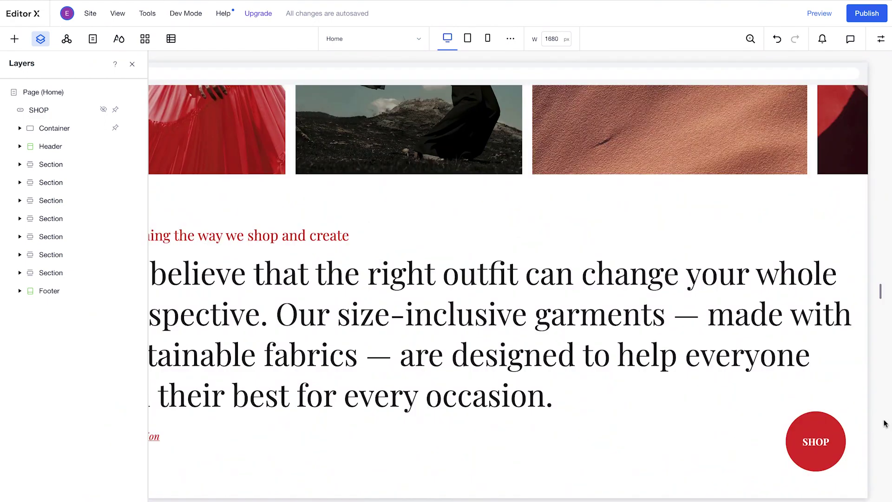
{"action": "left_click", "coordinate": [828, 452]}
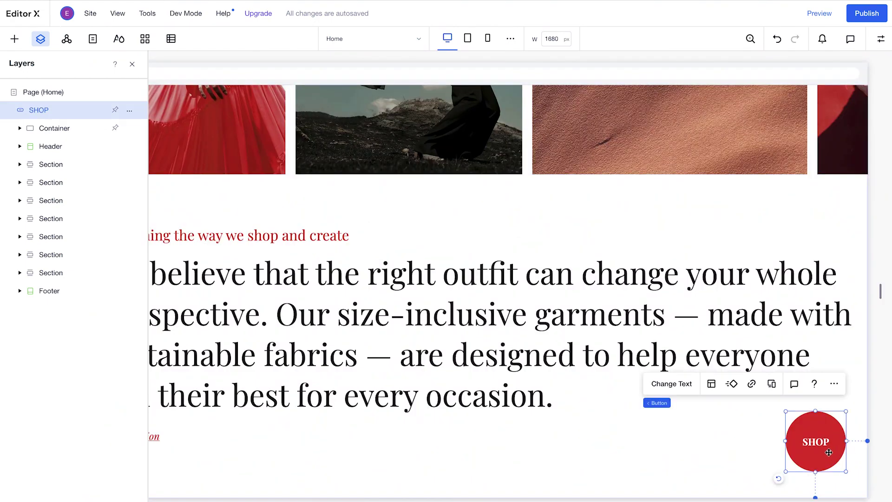